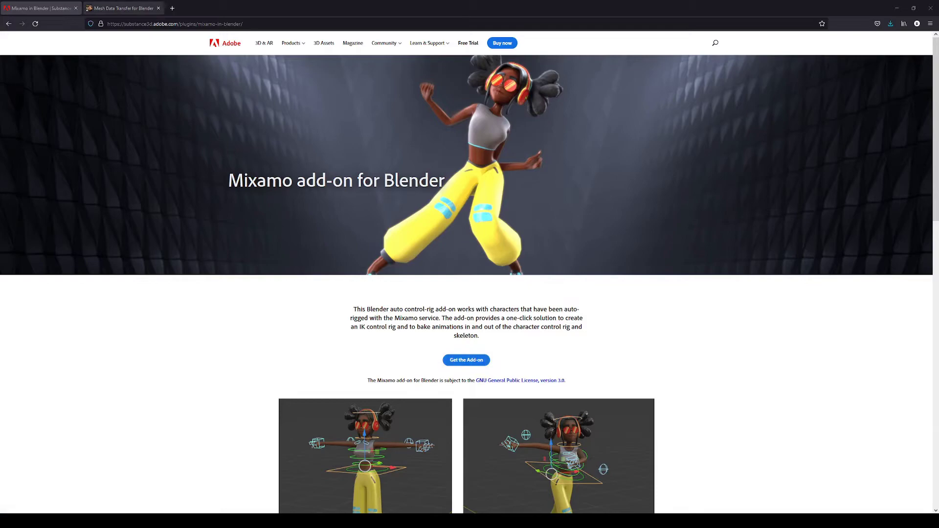
- Read the Mesh Data Transfer for Blender add-on page to see what the add-on offers
{"action": "left_click", "coordinate": [132, 10]}
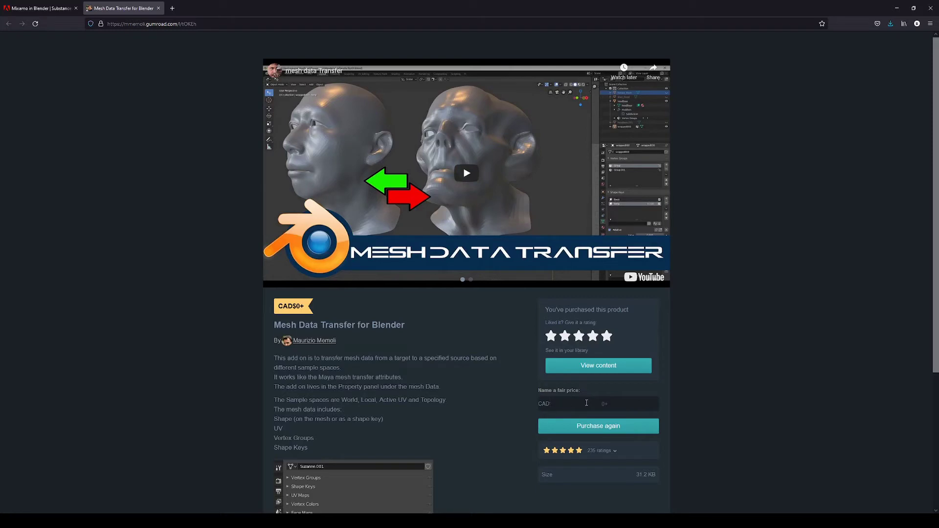
{"action": "scroll", "coordinate": [479, 405], "scroll_direction": "down", "scroll_amount": 4}
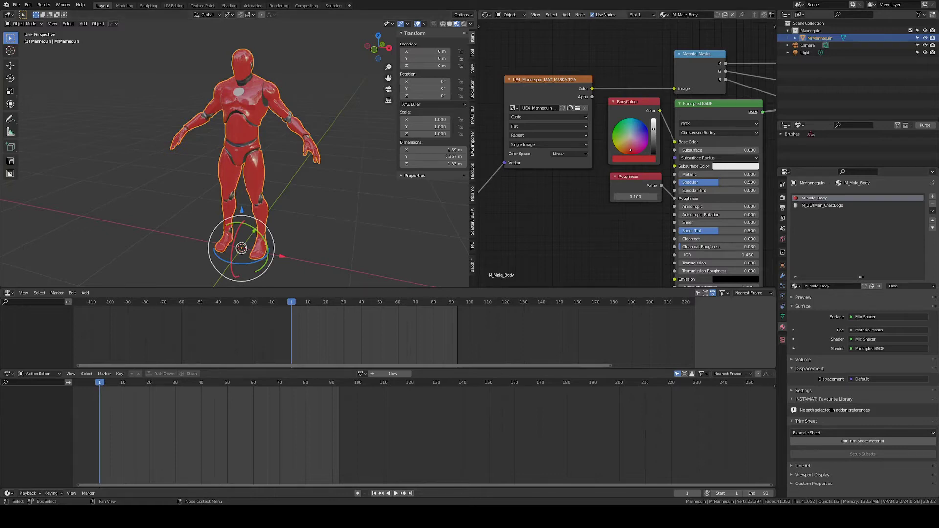
- In Blender, examine the mannequin's body and chest logo material nodes and the placement of its feet at the world origin
{"action": "scroll", "coordinate": [626, 157], "scroll_direction": "down", "scroll_amount": 6}
{"action": "scroll", "coordinate": [606, 148], "scroll_direction": "down", "scroll_amount": 4}
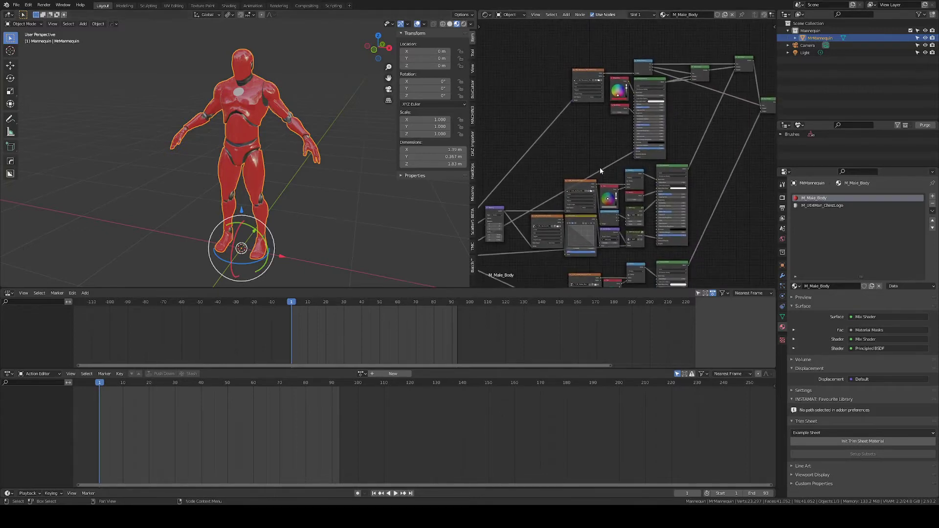
{"action": "middle_click_drag", "start_coordinate": [605, 148], "coordinate": [631, 135]}
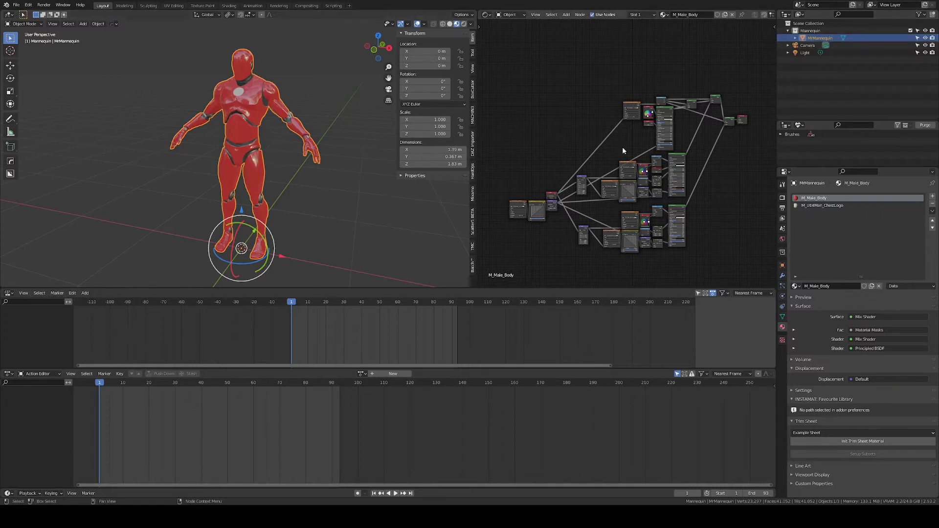
{"action": "scroll", "coordinate": [629, 145], "scroll_direction": "up", "scroll_amount": 1}
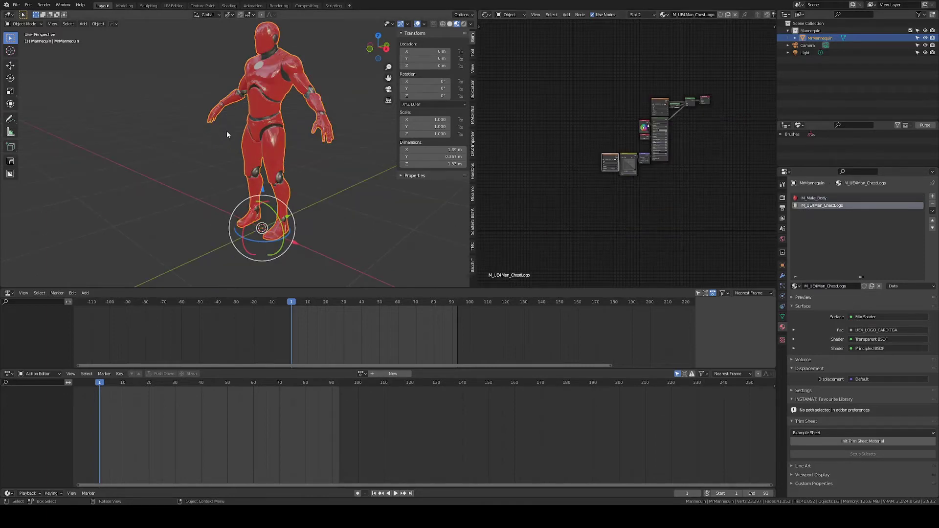
{"action": "middle_click_drag", "start_coordinate": [227, 135], "coordinate": [225, 139]}
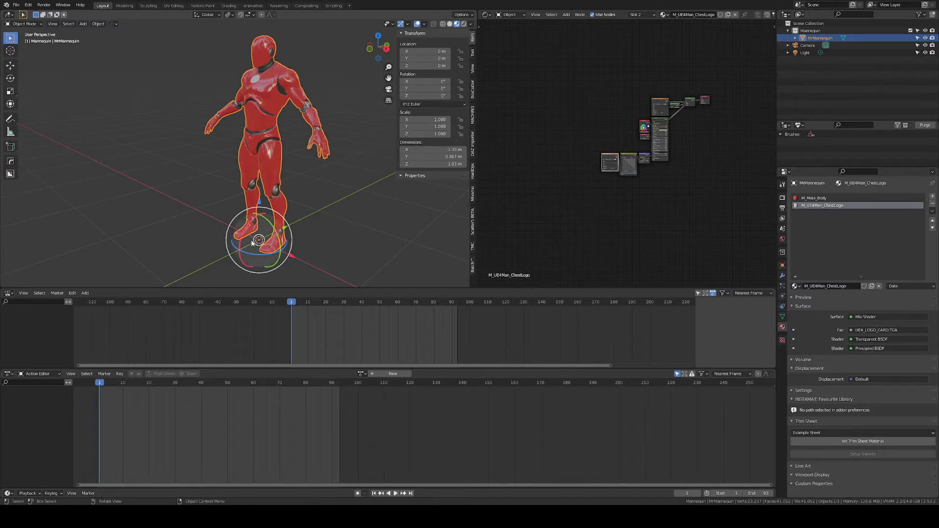
{"action": "key", "text": "KP_1"}
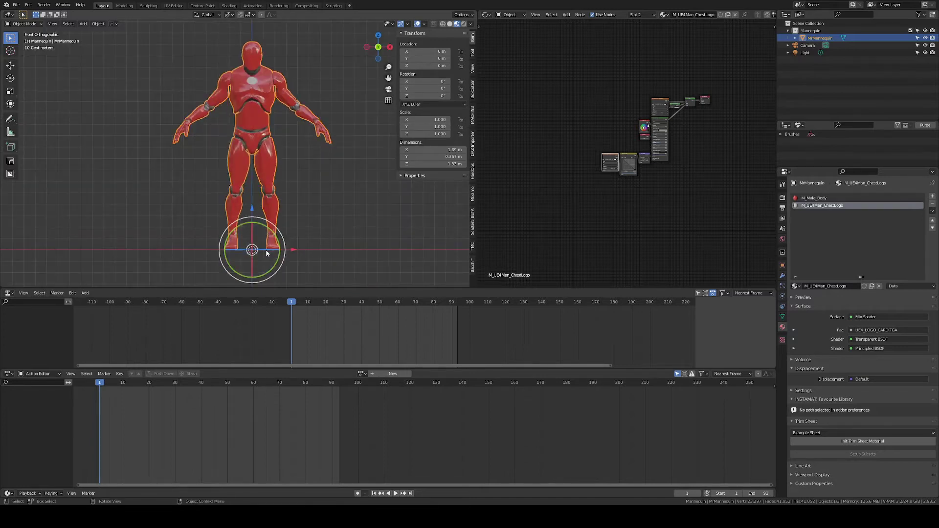
{"action": "scroll", "coordinate": [268, 236], "scroll_direction": "up", "scroll_amount": 6}
{"action": "middle_click_drag", "start_coordinate": [334, 234], "coordinate": [186, 234], "text": "shift"}
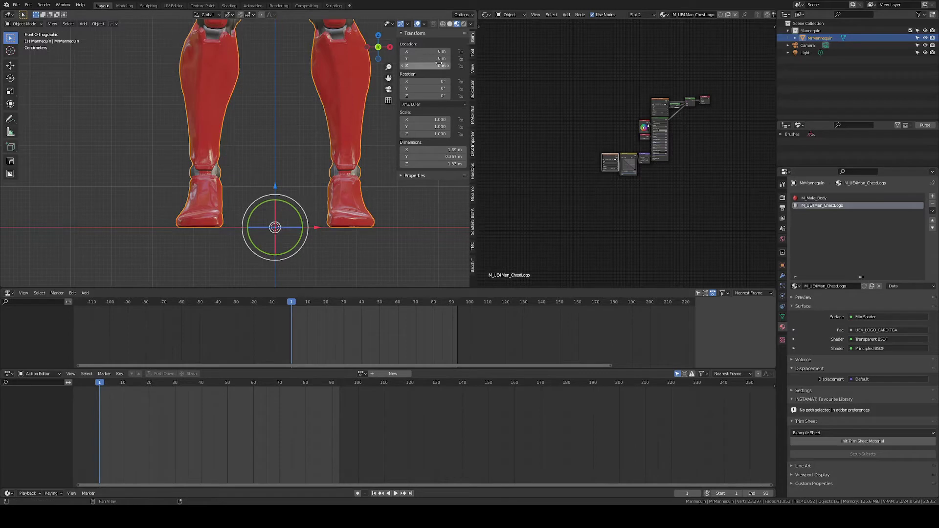
{"action": "middle_click_drag", "start_coordinate": [283, 221], "coordinate": [260, 231]}
{"action": "scroll", "coordinate": [283, 207], "scroll_direction": "down", "scroll_amount": 6}
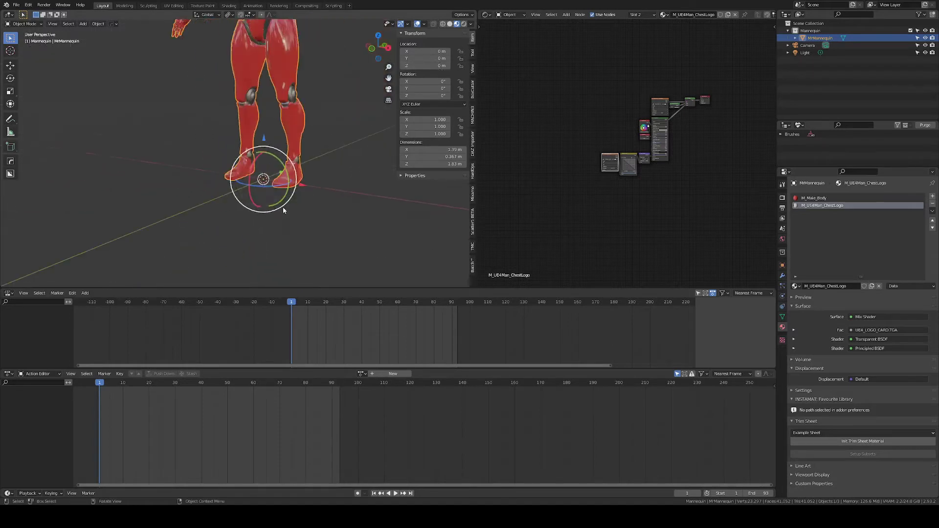
{"action": "middle_click_drag", "start_coordinate": [274, 102], "coordinate": [254, 156], "text": "shift"}
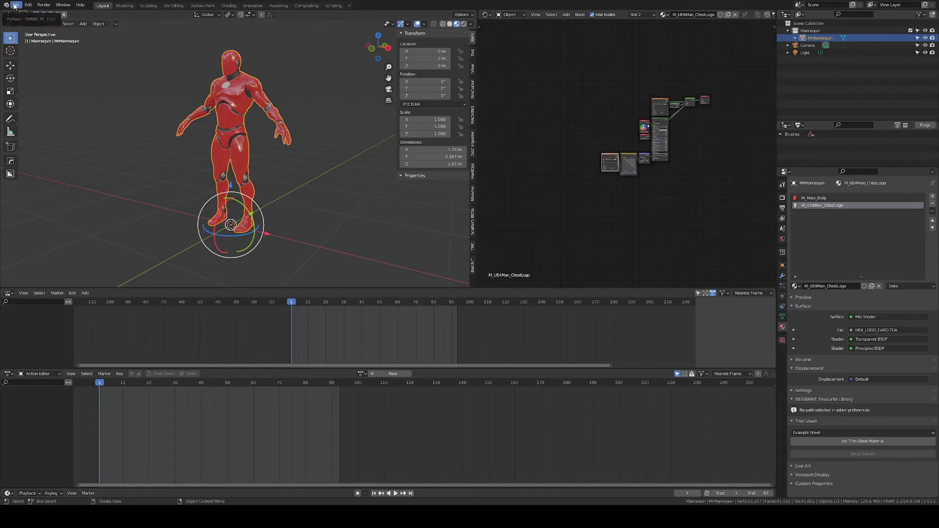
- Save the Blender file and export the mannequin in FBX format
{"action": "key", "text": "ctrl+s"}
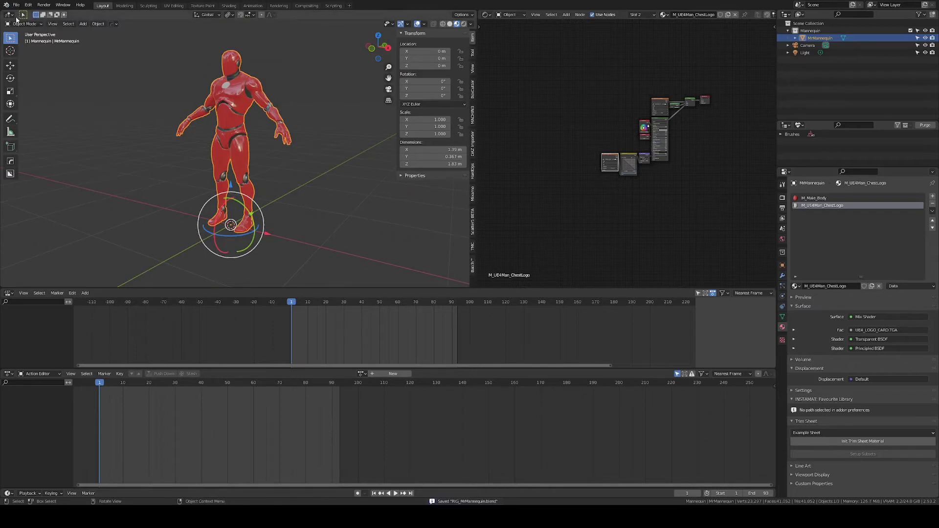
{"action": "left_click", "coordinate": [19, 6]}
{"action": "mouse_move", "coordinate": [44, 111]}
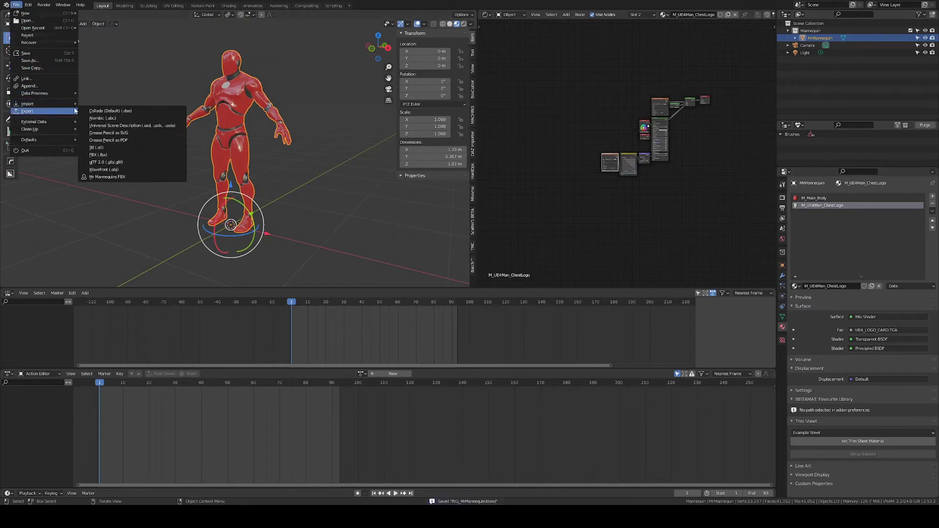
{"action": "left_click", "coordinate": [99, 154]}
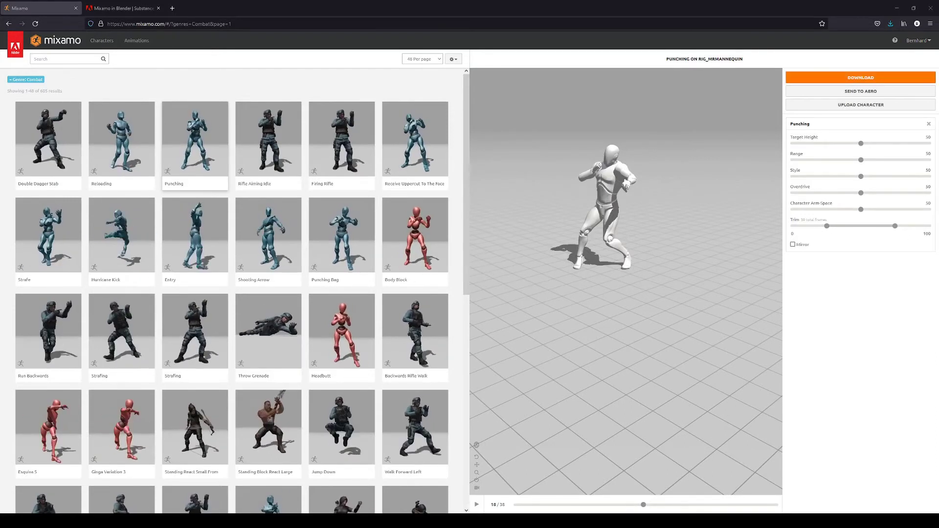
- In Mixamo, upload the mannequin's character file to the Auto-Rigger
{"action": "left_click", "coordinate": [861, 105]}
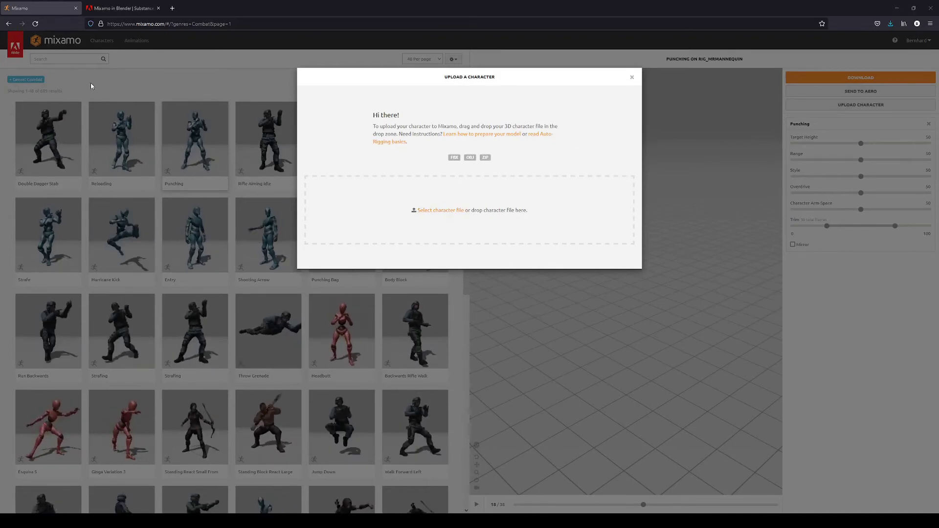
{"action": "left_click_drag", "start_coordinate": [166, 103], "coordinate": [470, 211]}
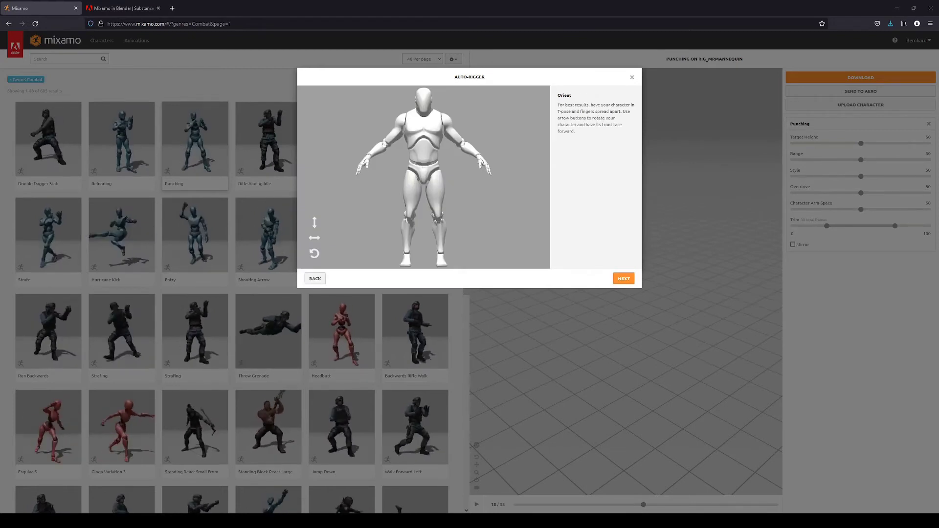
- Try rotating the character about the Y, Z and X axes, bringing it back upright and facing forward
{"action": "left_click", "coordinate": [317, 239]}
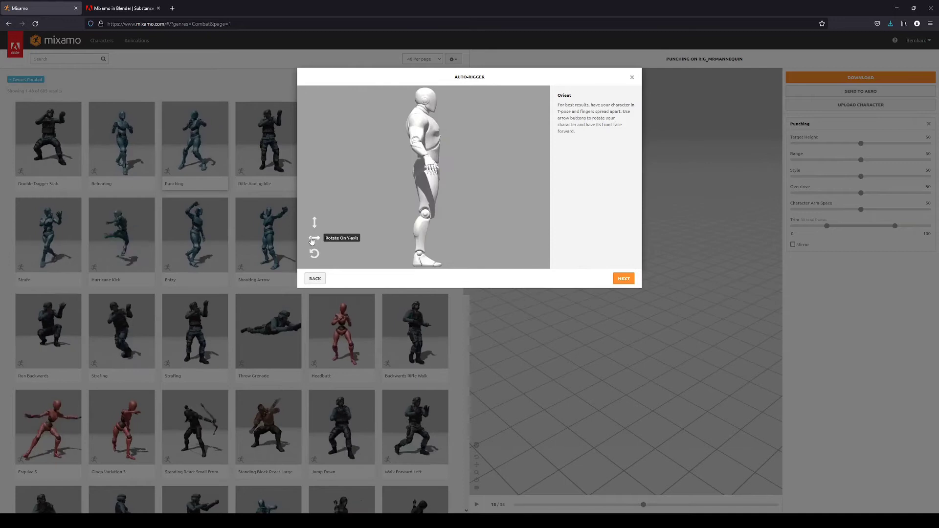
{"action": "left_click", "coordinate": [316, 240]}
{"action": "left_click", "coordinate": [317, 240]}
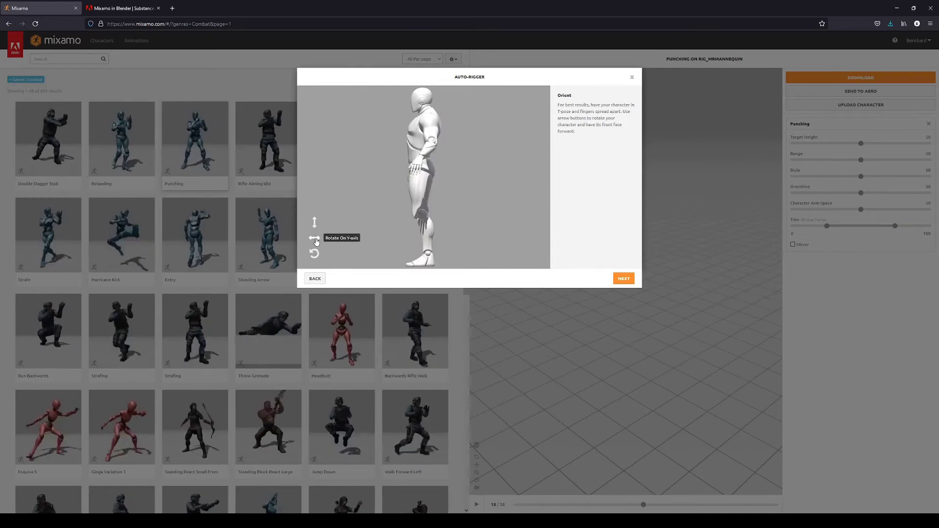
{"action": "left_click", "coordinate": [317, 240]}
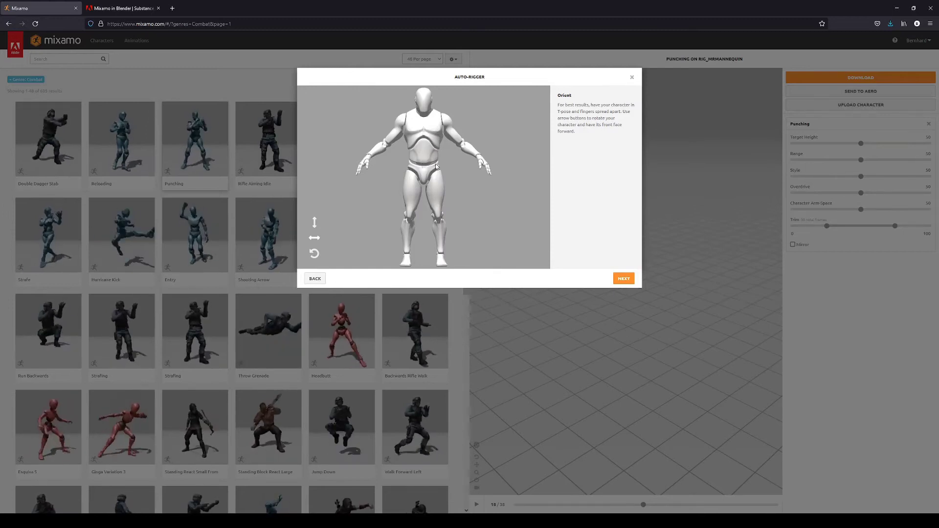
{"action": "left_click", "coordinate": [314, 254]}
{"action": "left_click", "coordinate": [314, 254]}
{"action": "left_click", "coordinate": [315, 255]}
{"action": "left_click", "coordinate": [315, 254]}
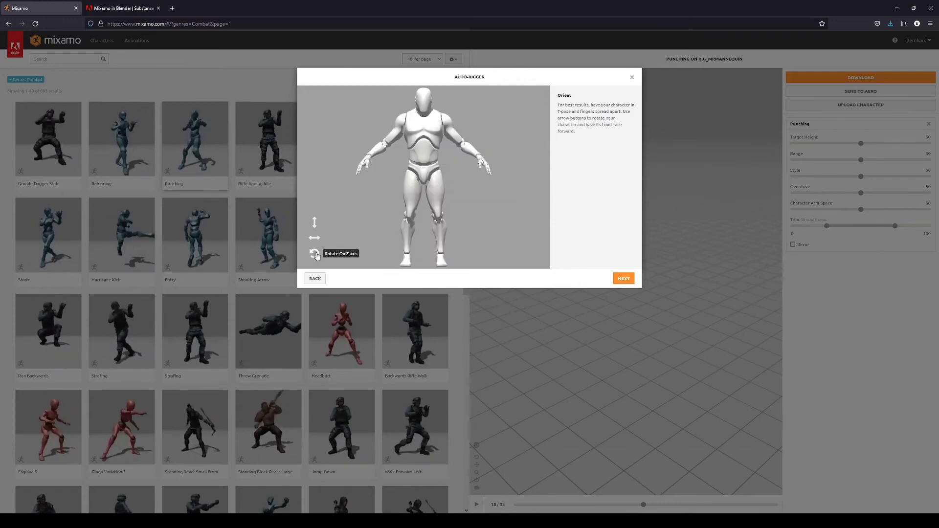
{"action": "left_click", "coordinate": [314, 238]}
{"action": "left_click", "coordinate": [315, 224]}
{"action": "left_click", "coordinate": [316, 225]}
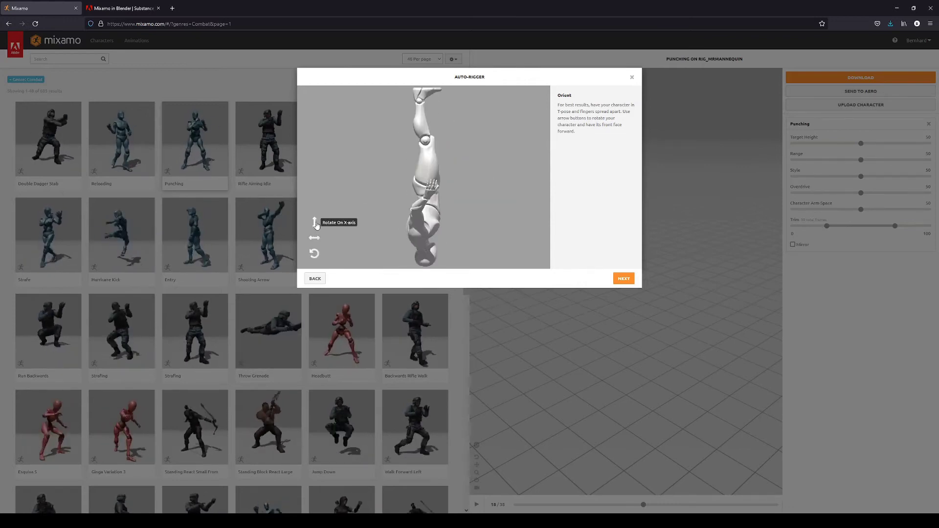
{"action": "left_click", "coordinate": [316, 225]}
{"action": "left_click", "coordinate": [315, 225]}
{"action": "left_click", "coordinate": [315, 225]}
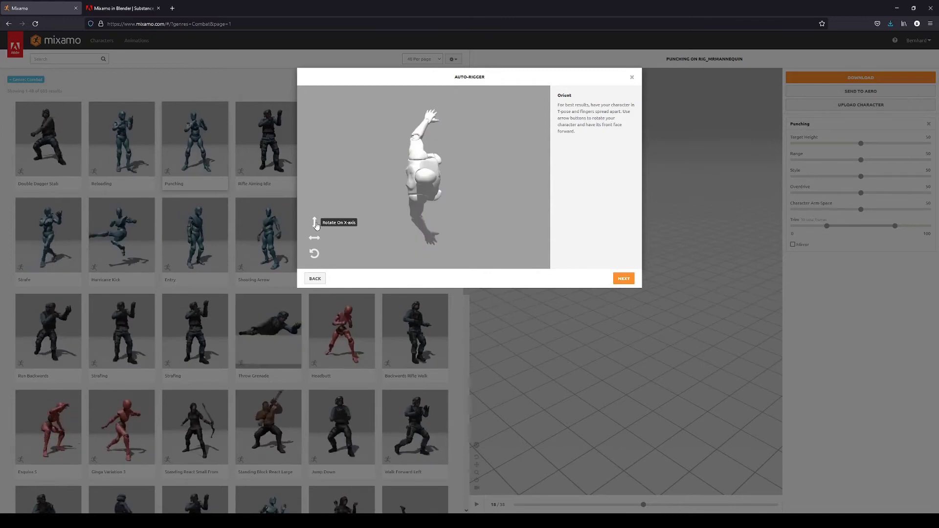
{"action": "left_click", "coordinate": [316, 225]}
{"action": "left_click", "coordinate": [316, 226]}
{"action": "left_click", "coordinate": [316, 225]}
{"action": "left_click", "coordinate": [318, 238]}
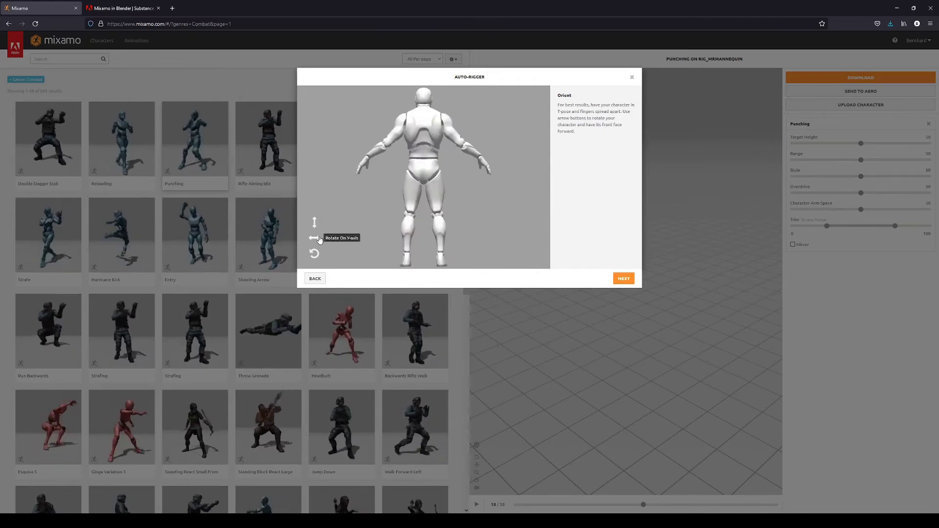
{"action": "left_click", "coordinate": [319, 241]}
{"action": "left_click", "coordinate": [319, 242]}
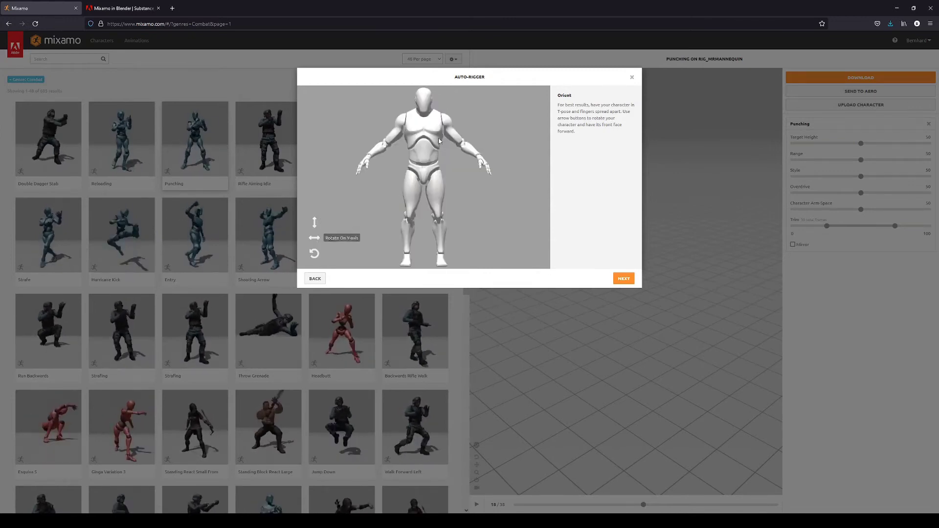
- Accept the orientation, place the chin, wrist, elbow, knee and groin markers with symmetry, and start auto-rigging with the Standard Skeleton (65)
{"action": "left_click", "coordinate": [622, 282]}
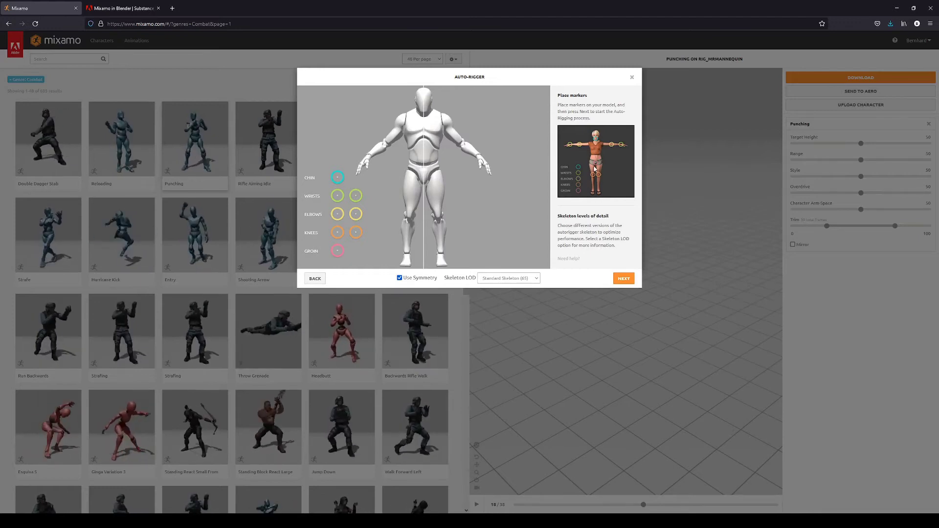
{"action": "mouse_move", "coordinate": [338, 178]}
{"action": "left_mouse_down"}
{"action": "mouse_move", "coordinate": [430, 119]}
{"action": "mouse_move", "coordinate": [424, 110]}
{"action": "left_mouse_up"}
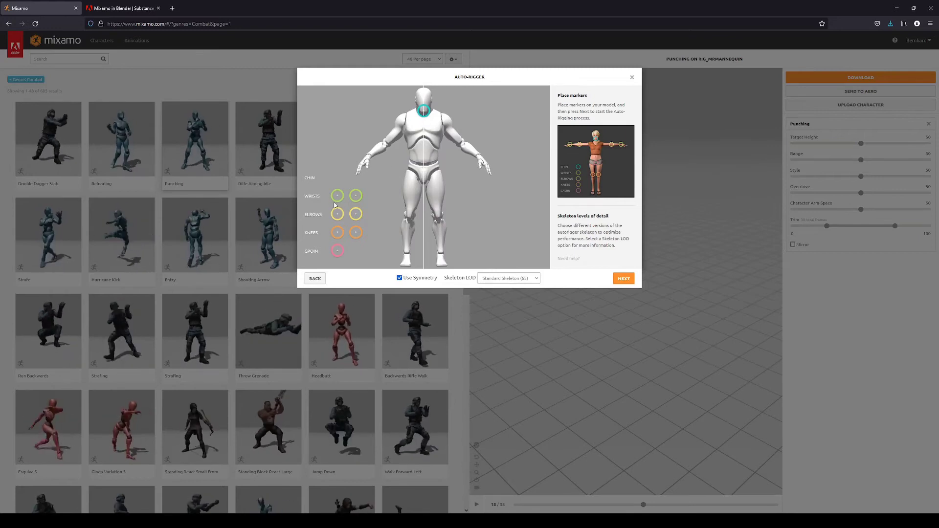
{"action": "left_click_drag", "start_coordinate": [338, 195], "coordinate": [371, 157]}
{"action": "left_click_drag", "start_coordinate": [388, 165], "coordinate": [386, 143]}
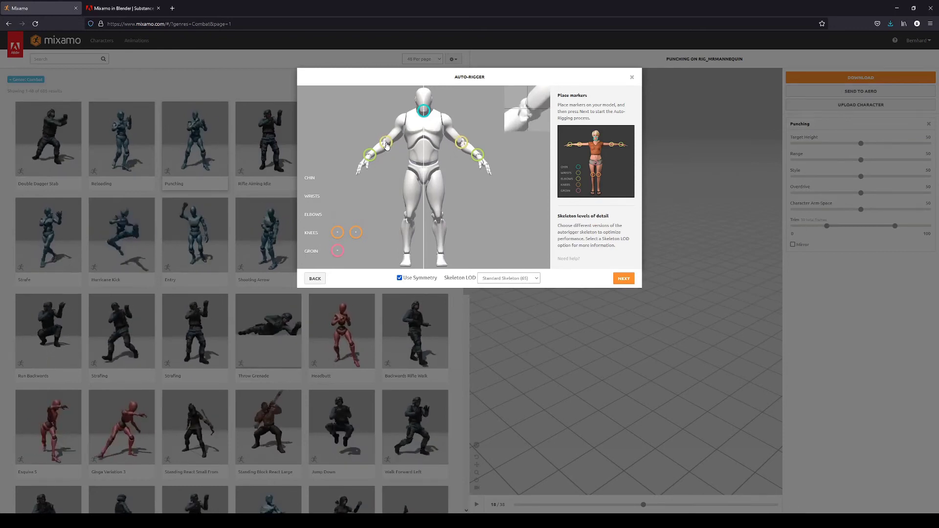
{"action": "left_click_drag", "start_coordinate": [338, 232], "coordinate": [411, 221]}
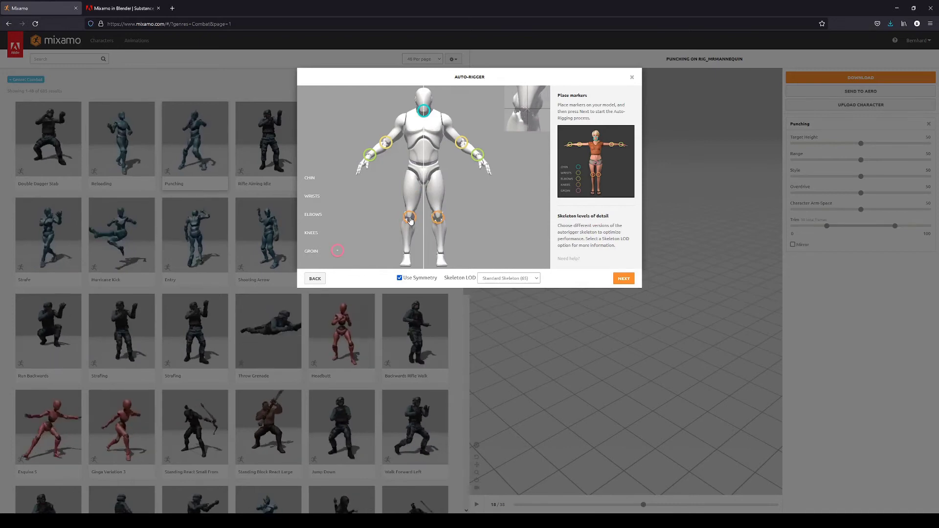
{"action": "mouse_move", "coordinate": [337, 250]}
{"action": "left_mouse_down"}
{"action": "mouse_move", "coordinate": [416, 177]}
{"action": "mouse_move", "coordinate": [424, 181]}
{"action": "left_mouse_up"}
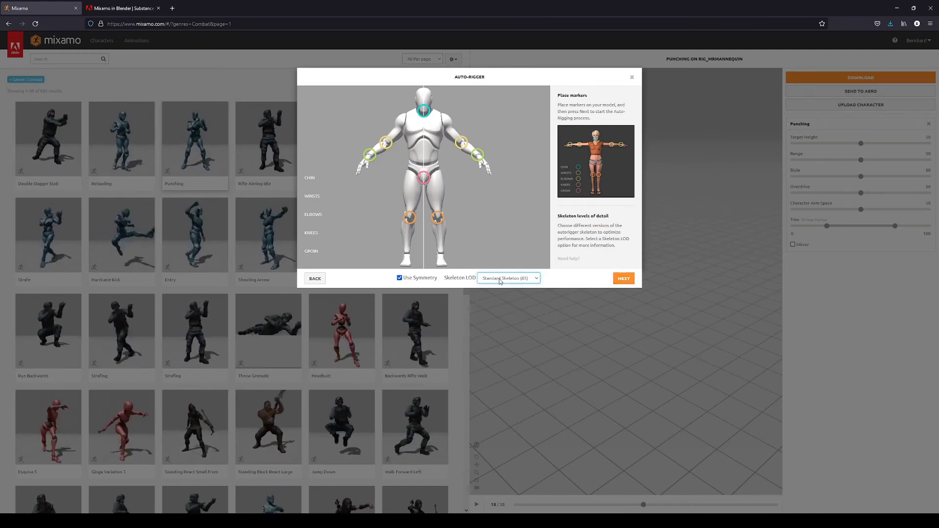
{"action": "left_click", "coordinate": [623, 279]}
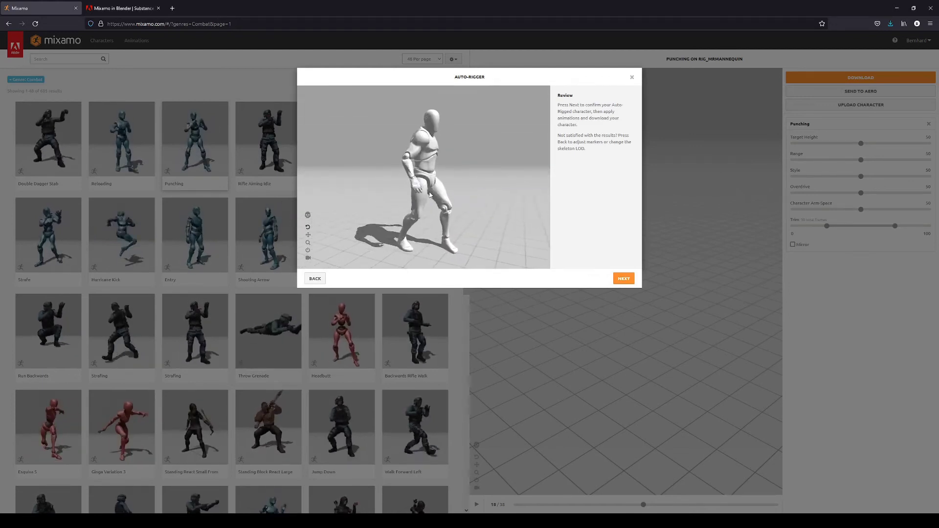
- Review the auto-rigged character's test animation from different angles and accept the rig
{"action": "scroll", "coordinate": [425, 193], "scroll_direction": "up", "scroll_amount": 3}
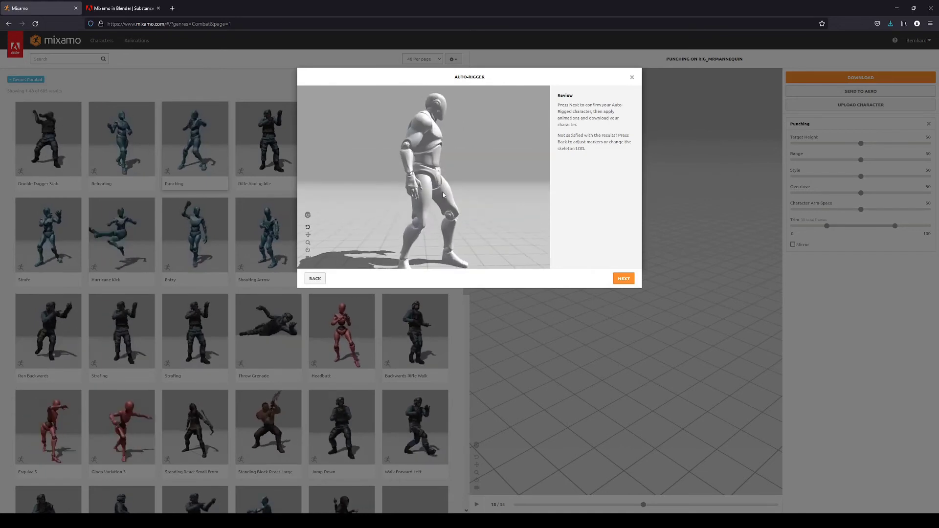
{"action": "mouse_move", "coordinate": [411, 199]}
{"action": "left_mouse_down"}
{"action": "mouse_move", "coordinate": [404, 195]}
{"action": "mouse_move", "coordinate": [465, 196]}
{"action": "mouse_move", "coordinate": [410, 205]}
{"action": "mouse_move", "coordinate": [391, 193]}
{"action": "mouse_move", "coordinate": [398, 207]}
{"action": "mouse_move", "coordinate": [433, 202]}
{"action": "mouse_move", "coordinate": [424, 203]}
{"action": "left_mouse_up"}
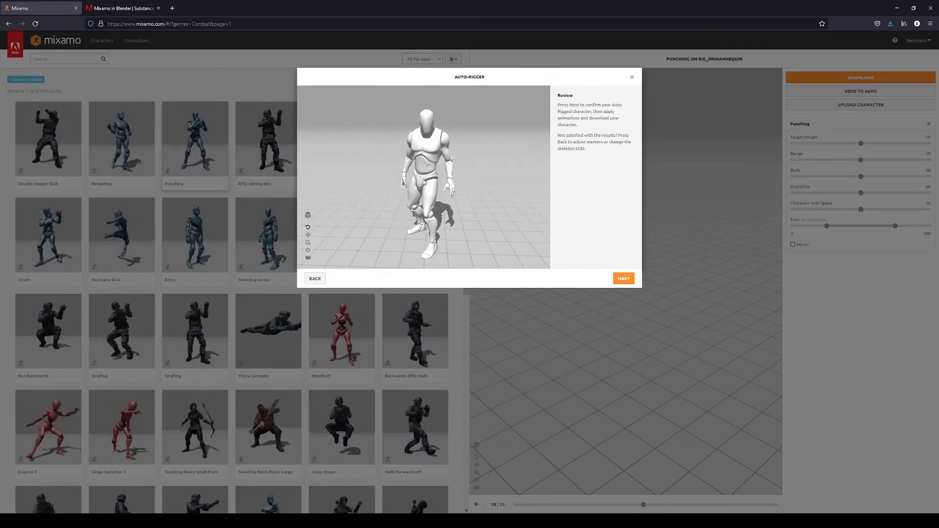
{"action": "left_click", "coordinate": [624, 278]}
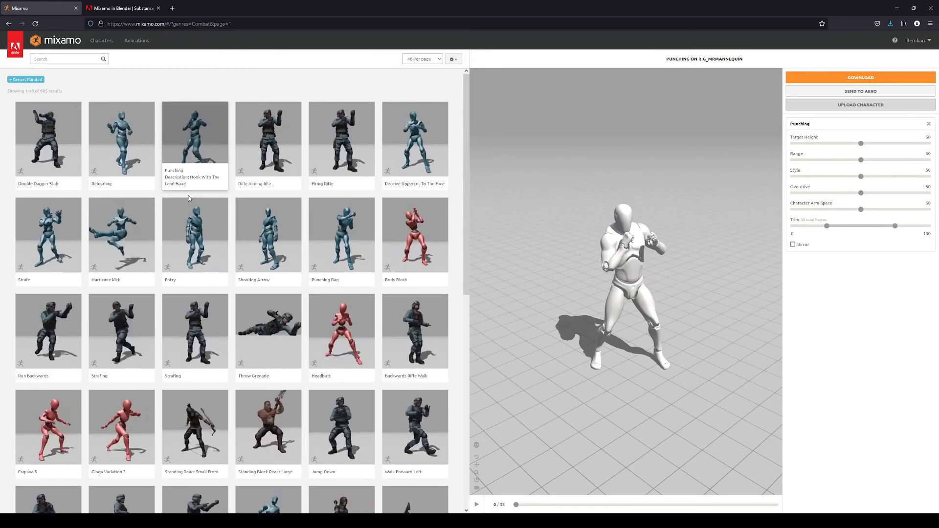
- Apply the Punching animation and download it as FBX Binary with skin, 24 frames per second and no keyframe reduction
{"action": "left_click", "coordinate": [196, 153]}
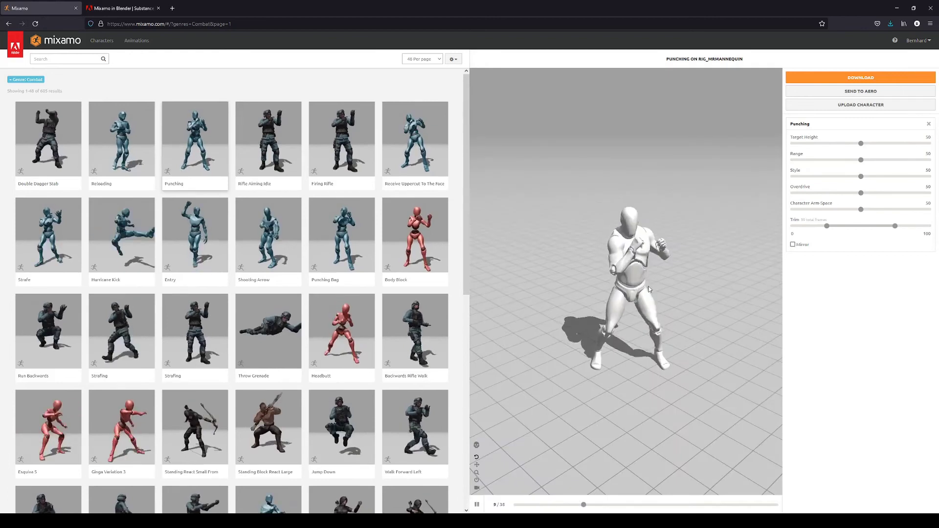
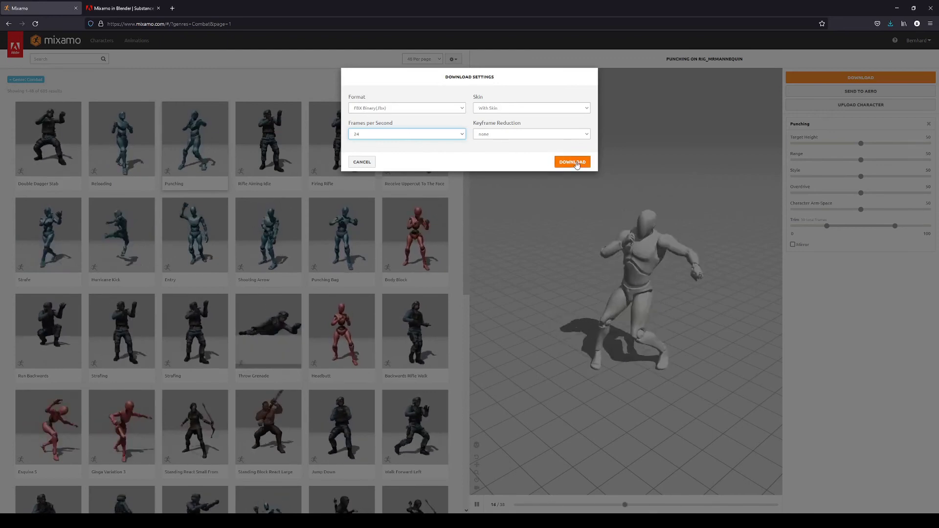
{"action": "left_click", "coordinate": [576, 163]}
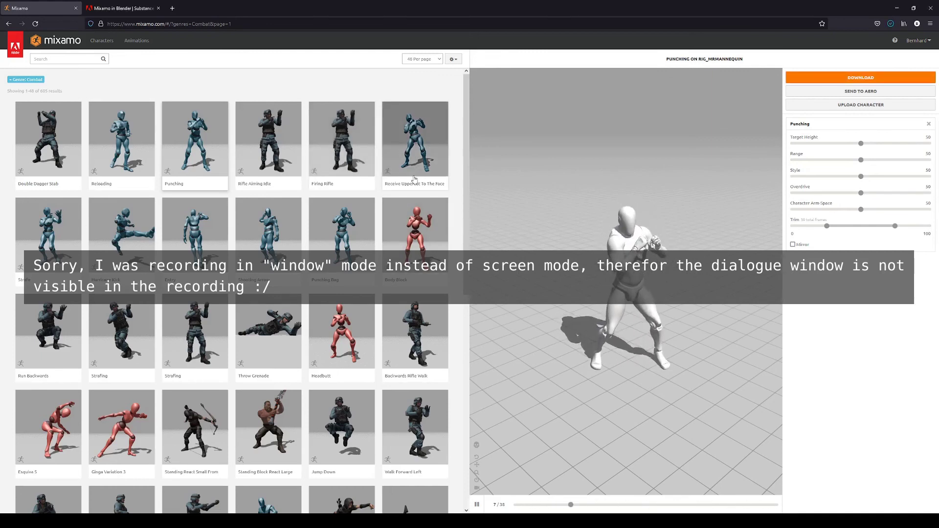
- Apply the Receive Uppercut To The Face animation and download it as FBX Binary with skin at 24 frames per second
{"action": "left_click", "coordinate": [442, 129]}
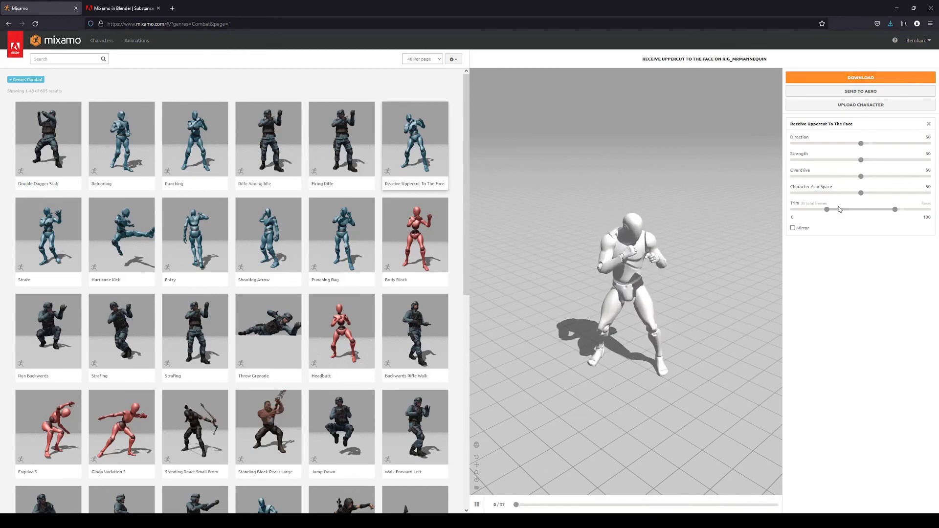
{"action": "left_click", "coordinate": [861, 78]}
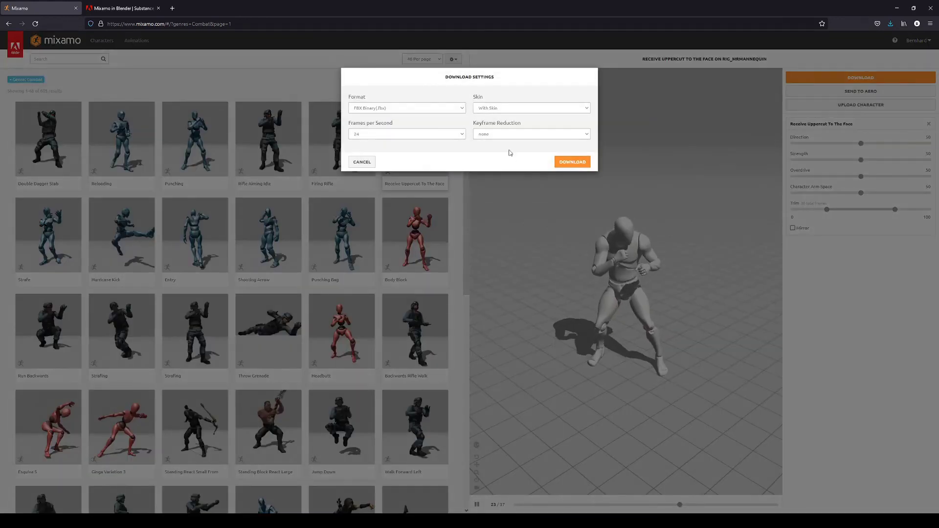
{"action": "left_click", "coordinate": [572, 162]}
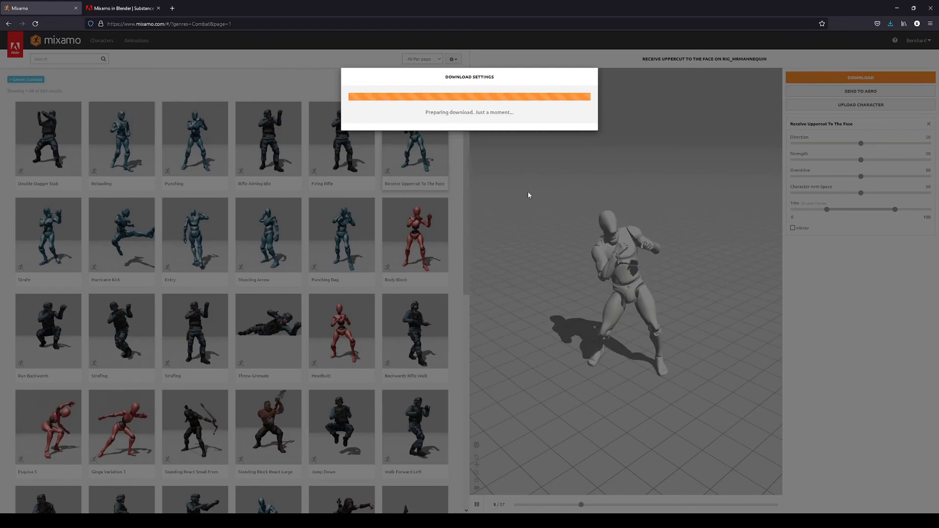